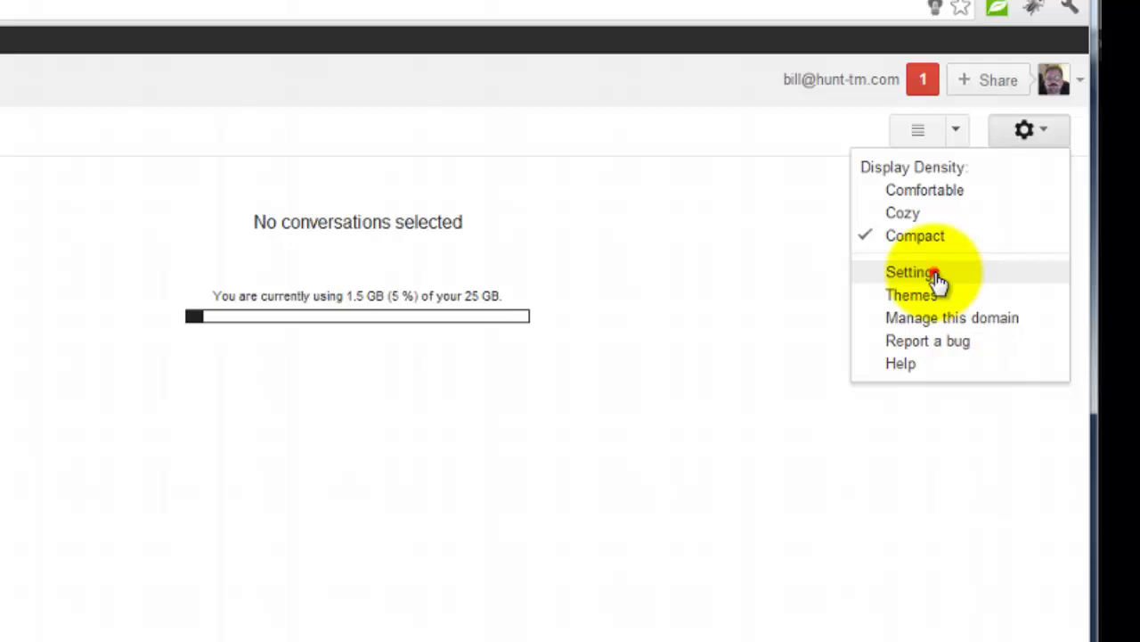
# Find the Canned Responses lab by searching 'canne' in Labs, and enable it
pyautogui.click(937, 280)
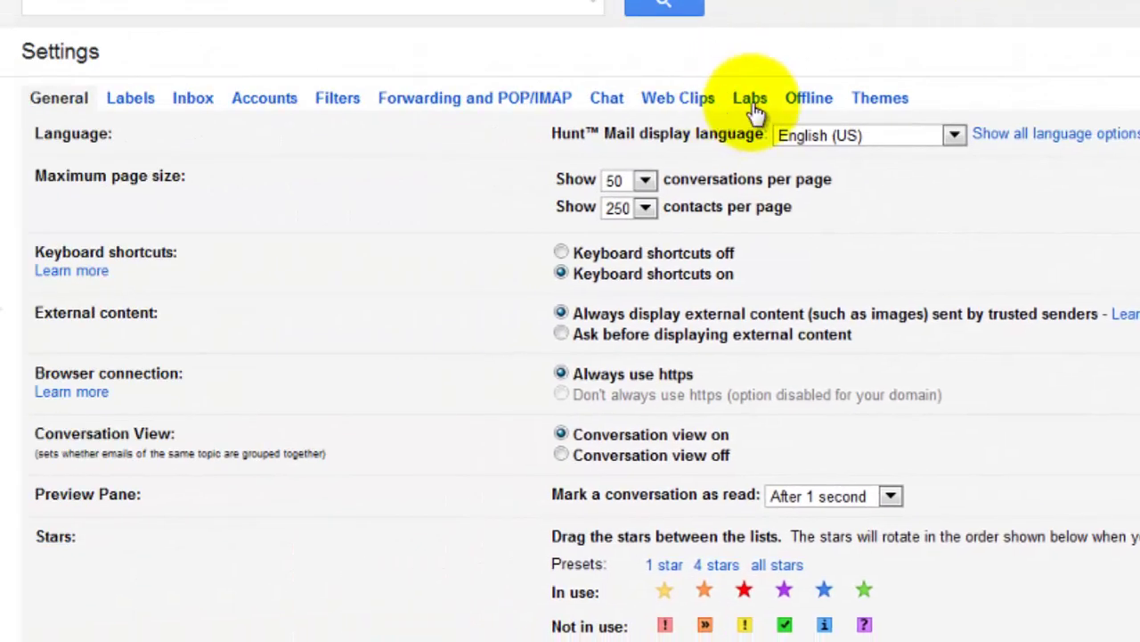
pyautogui.click(751, 99)
pyautogui.click(219, 303)
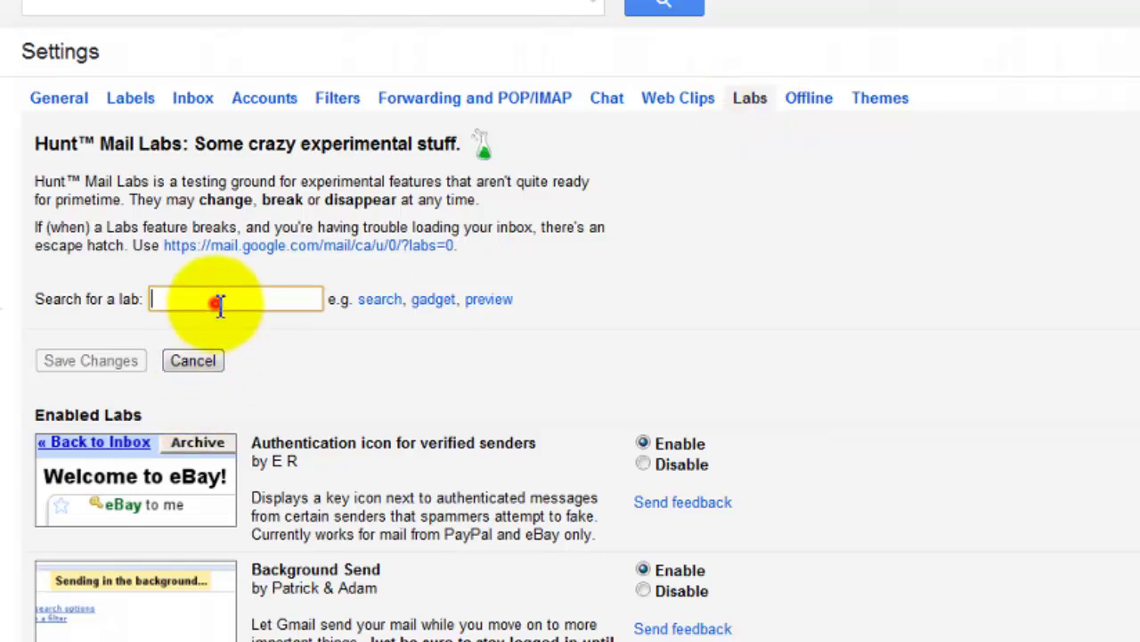
pyautogui.write('canned')
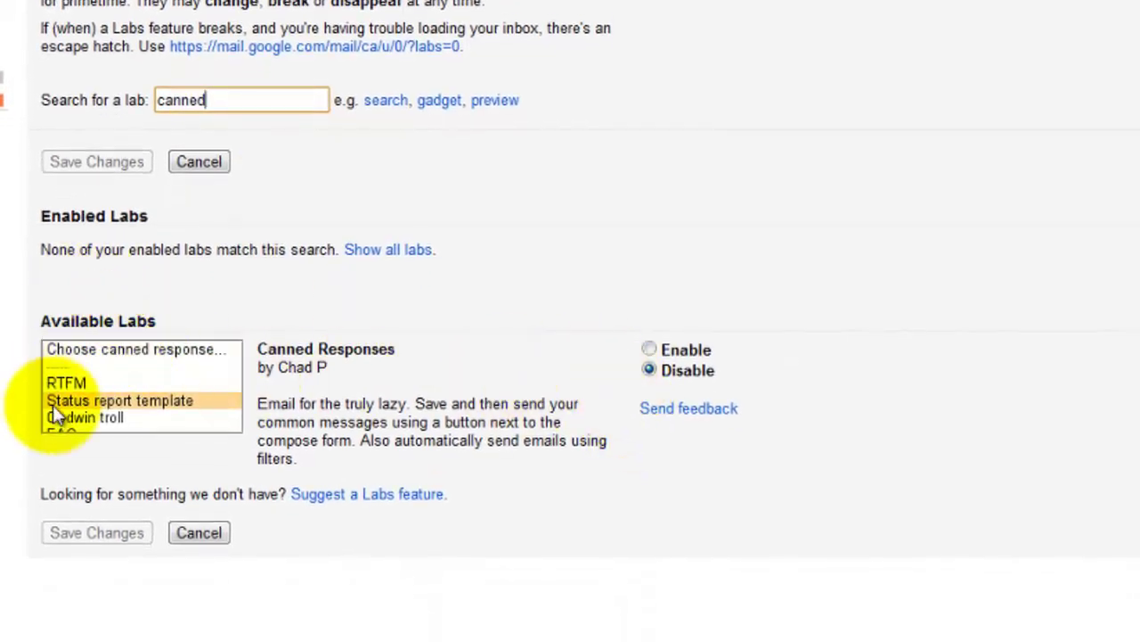
pyautogui.click(650, 349)
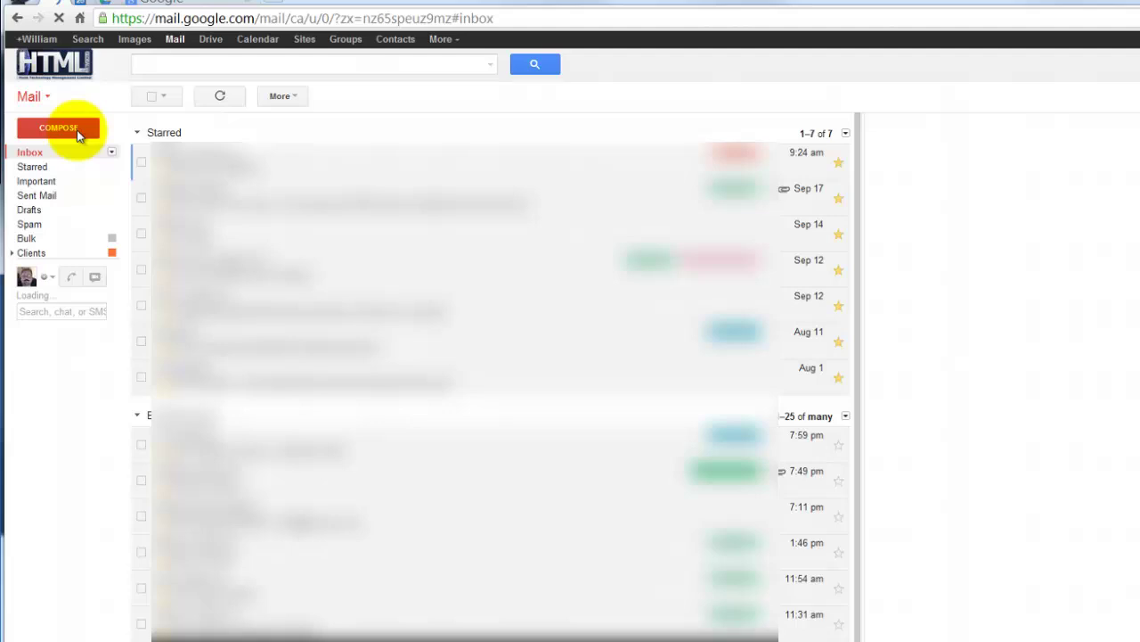
# Start a new message and replace its signature with the pasted Lorem Ipsum paragraph
pyautogui.click(73, 130)
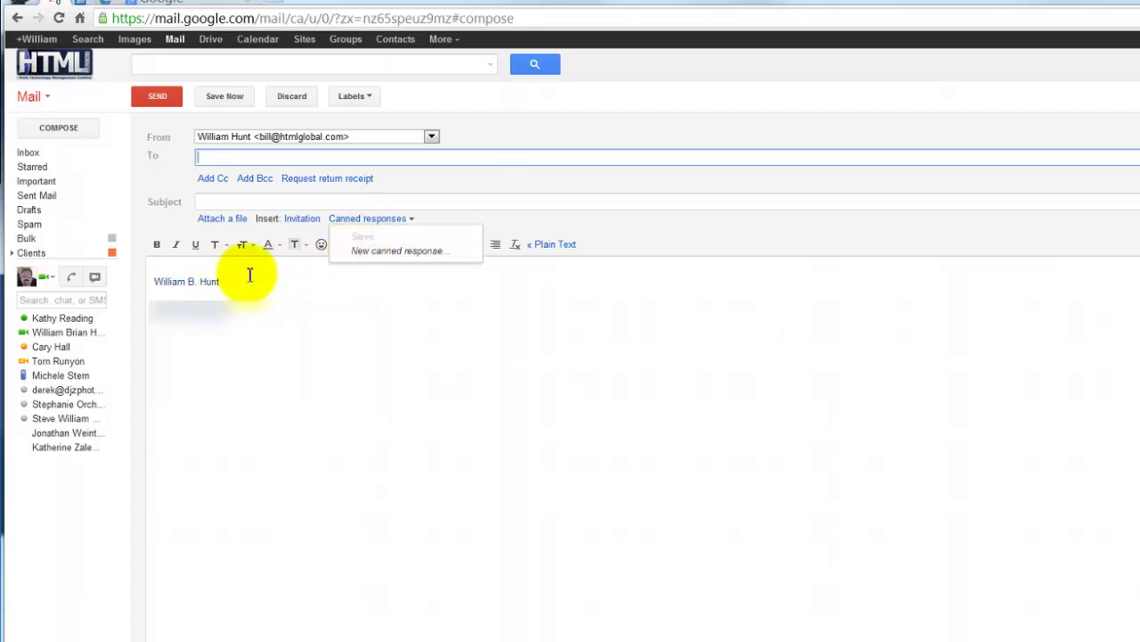
pyautogui.click(369, 318)
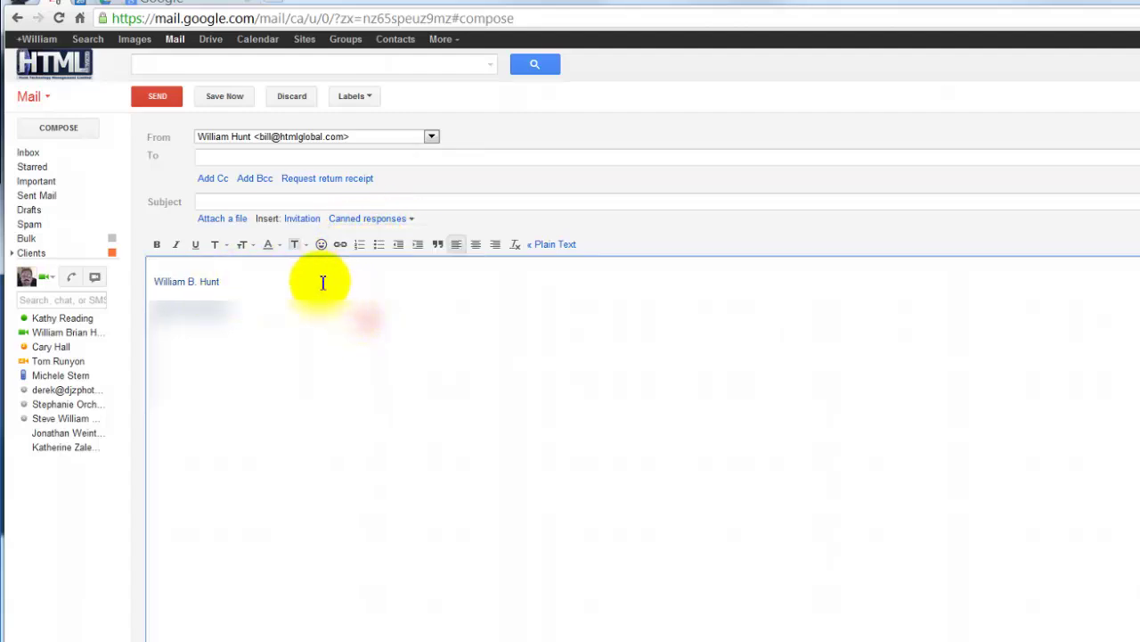
pyautogui.click(209, 263)
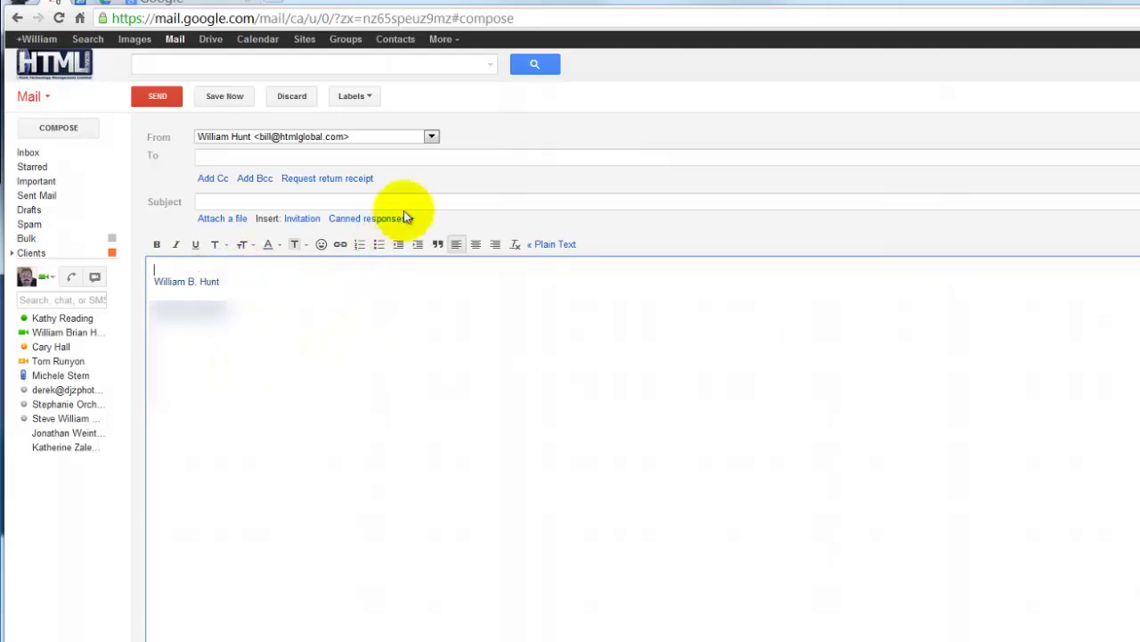
pyautogui.moveTo(297, 339); pyautogui.dragTo(110, 241)
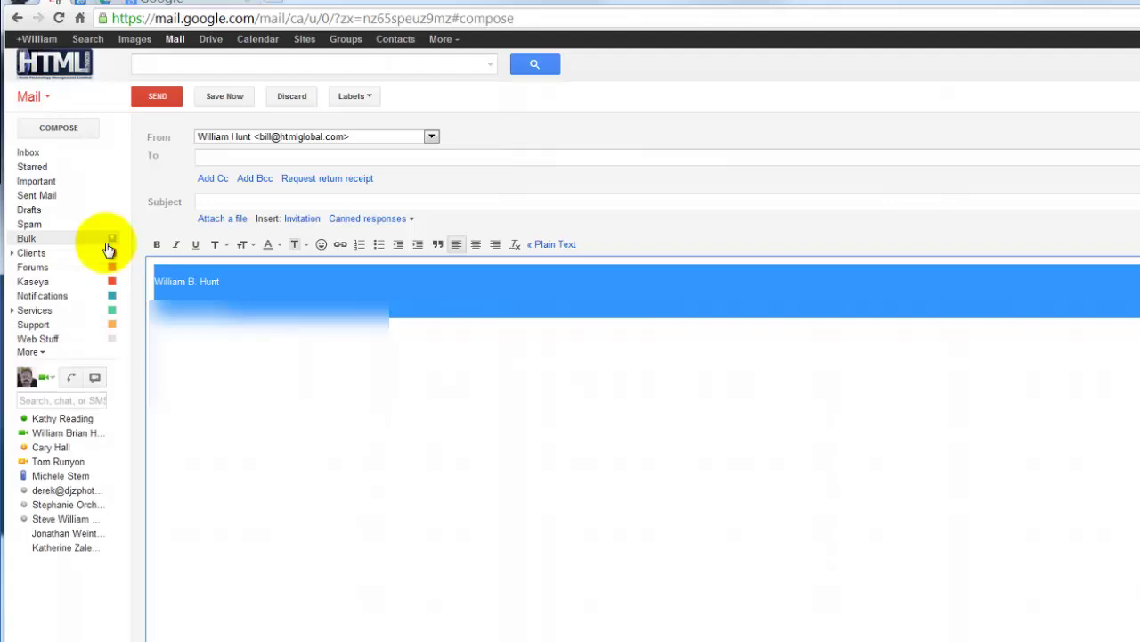
pyautogui.press('Delete')
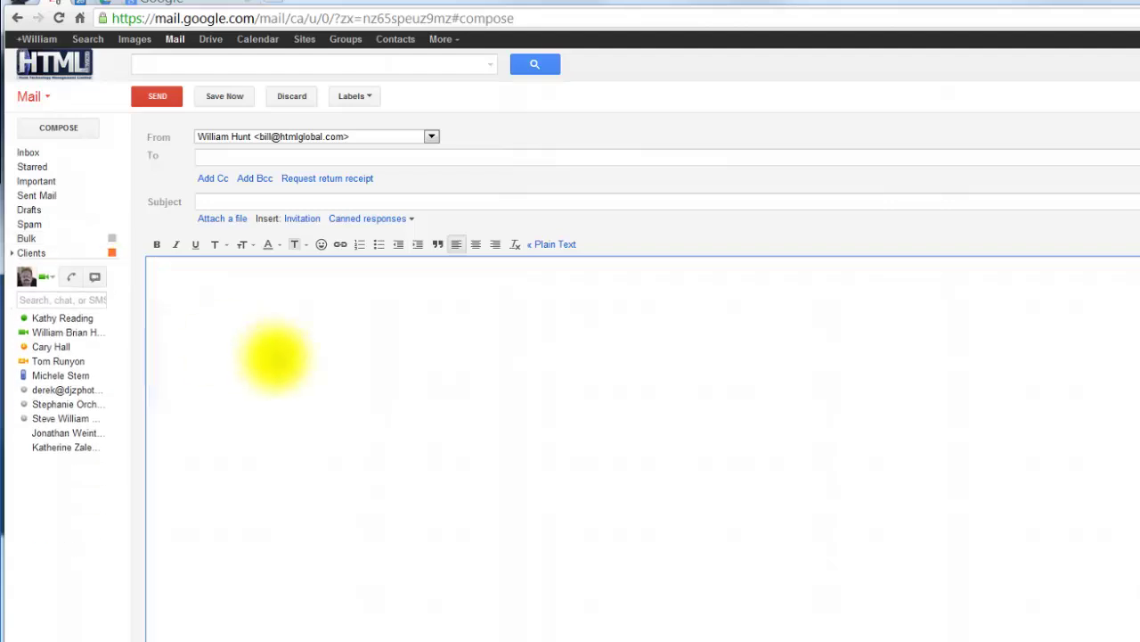
pyautogui.write("Lorem Ipsum is simply dummy text of the printing and typesetting industry. Lorem Ipsum has been the industry's standard dummy text ever since the 1500s, when an unknown printer took a galley of type and scrambled it to make a type specimen book. It has survived not only five centuries, but also the leap into electronic typesetting, remaining essentially unchanged. It was popularised in the 1960s with the release of Letraset sheets containing Lorem Ipsum passages, and more recently with desktop publishing software like Aldus PageMaker including versions of Lorem Ipsum.")
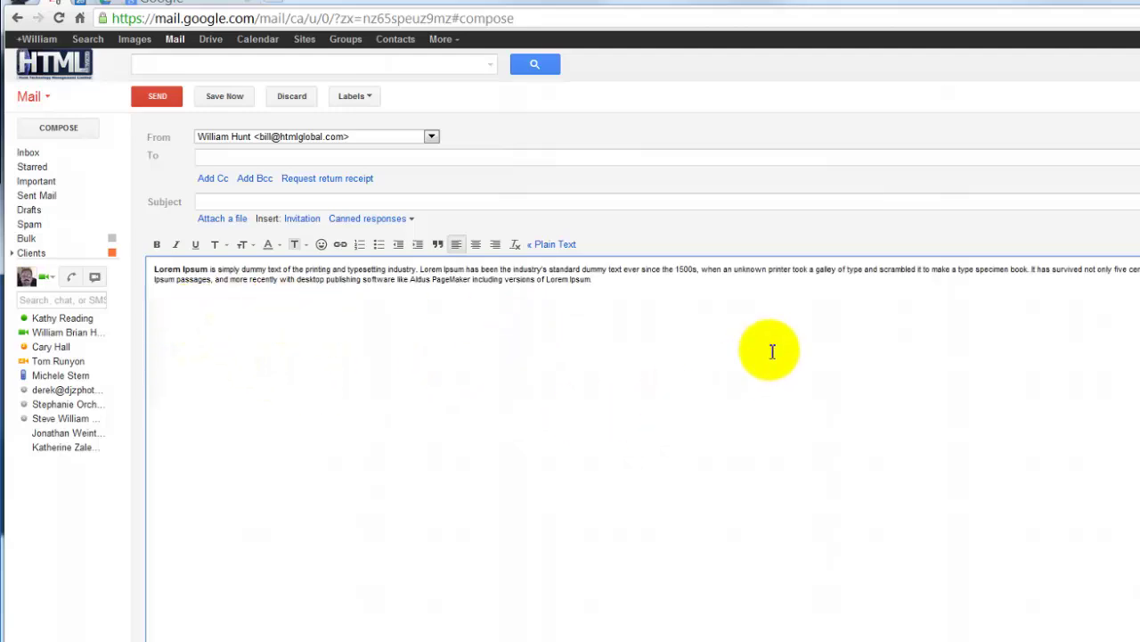
pyautogui.click(367, 219)
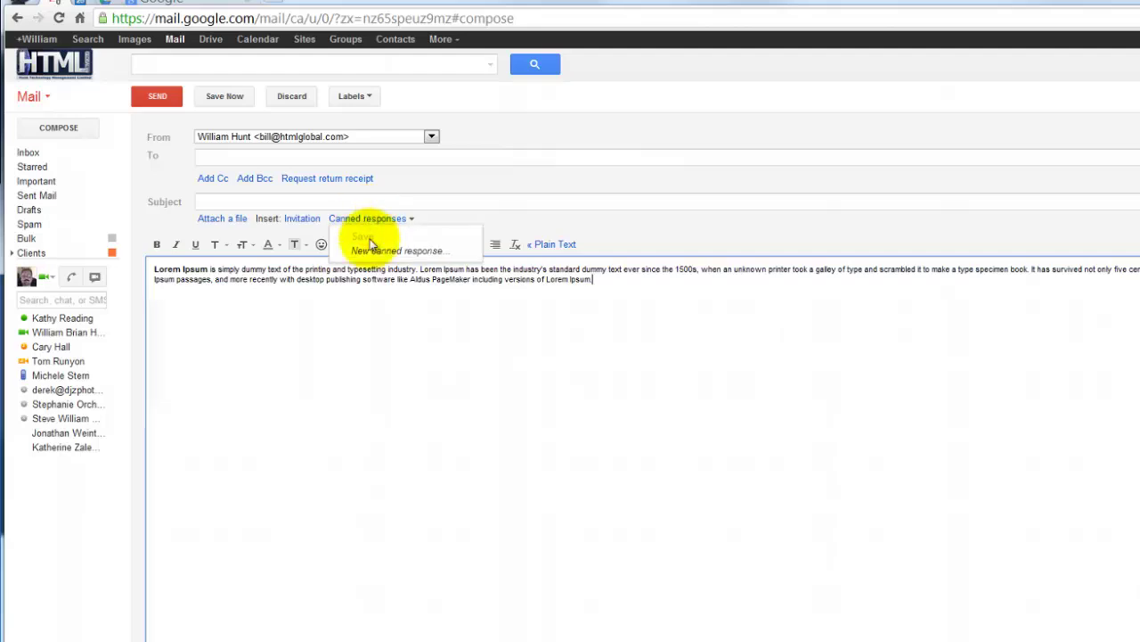
# Save the body as a new canned response named 'Lorem' and confirm it is listed
pyautogui.click(418, 256)
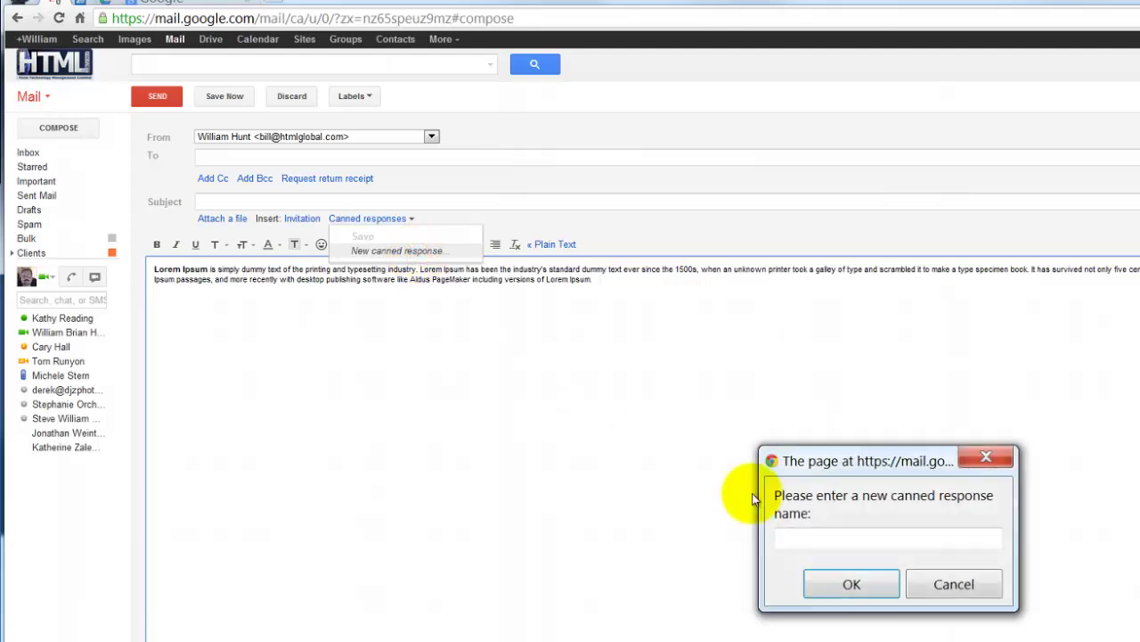
pyautogui.write('LLorem')
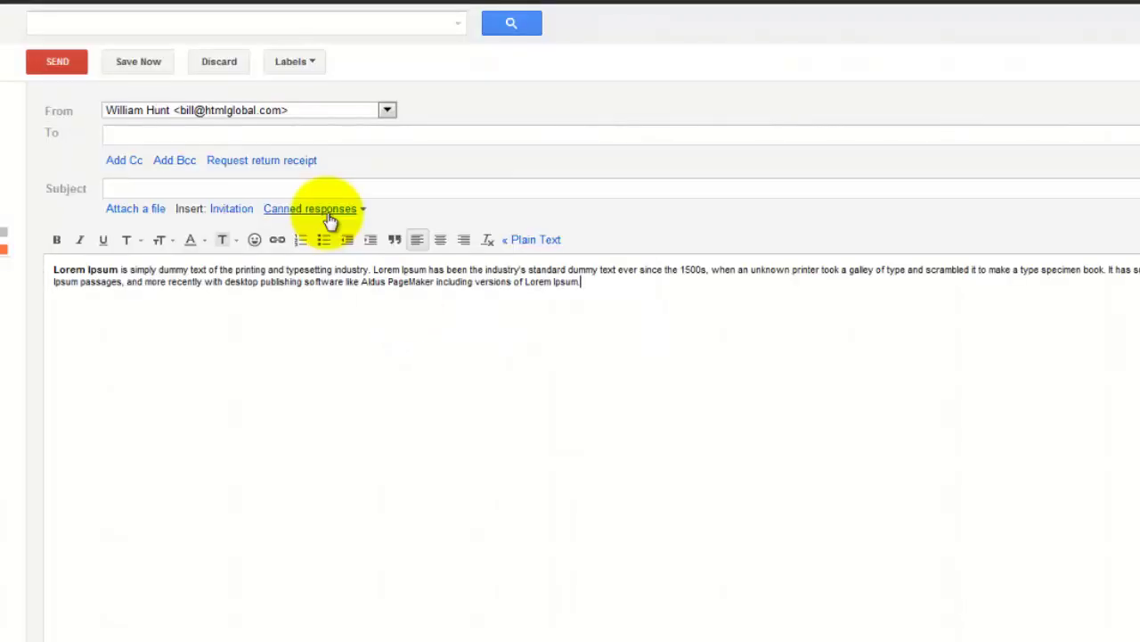
pyautogui.click(328, 212)
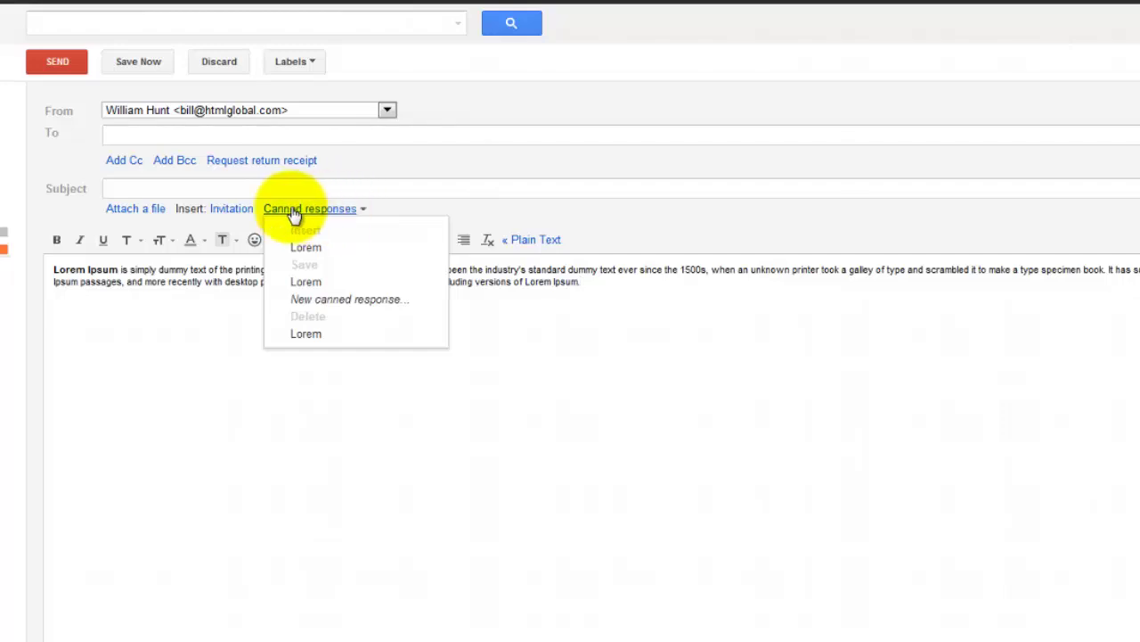
# Clear the whole message body and insert the Lorem canned response into it
pyautogui.click(348, 211)
pyautogui.click(636, 325)
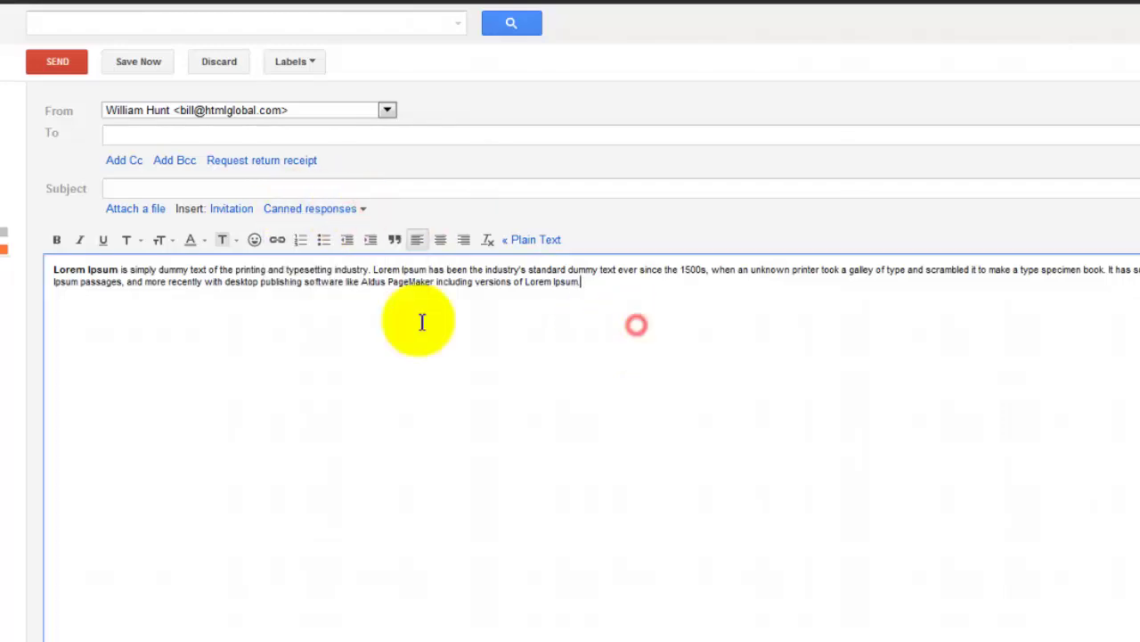
pyautogui.hotkey('ctrl', 'a')
pyautogui.hotkey('ctrl', 'c')
pyautogui.press('BackSpace')
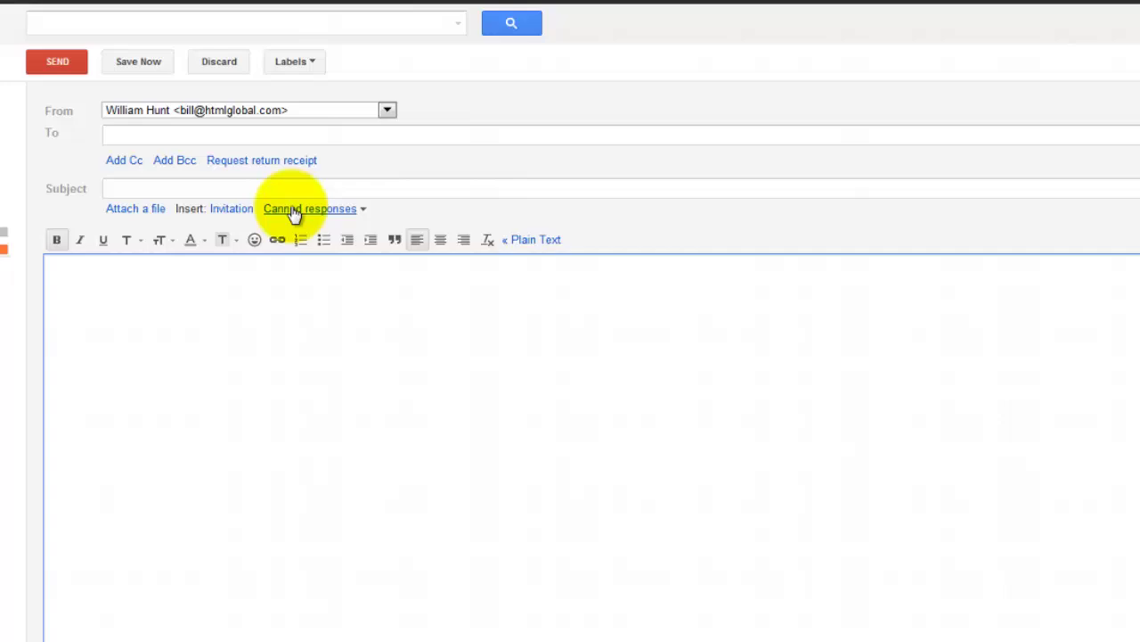
pyautogui.click(294, 212)
pyautogui.click(305, 250)
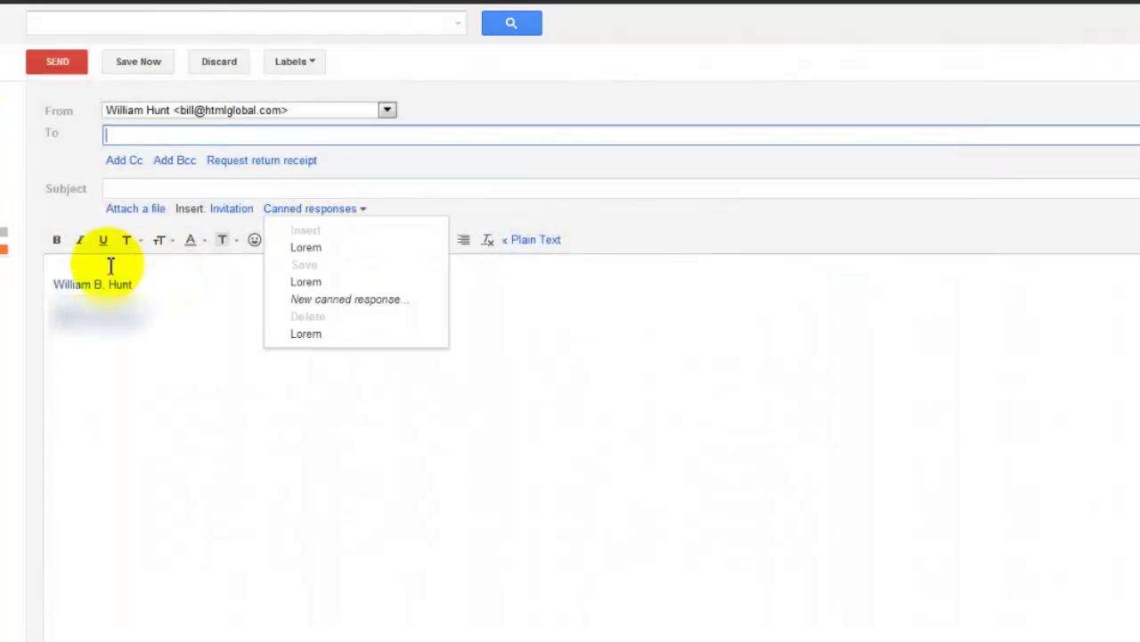
# Insert Lorem again at the top, then paste a second Lorem Ipsum copy above the signature
pyautogui.click(107, 262)
pyautogui.click(349, 212)
pyautogui.click(343, 248)
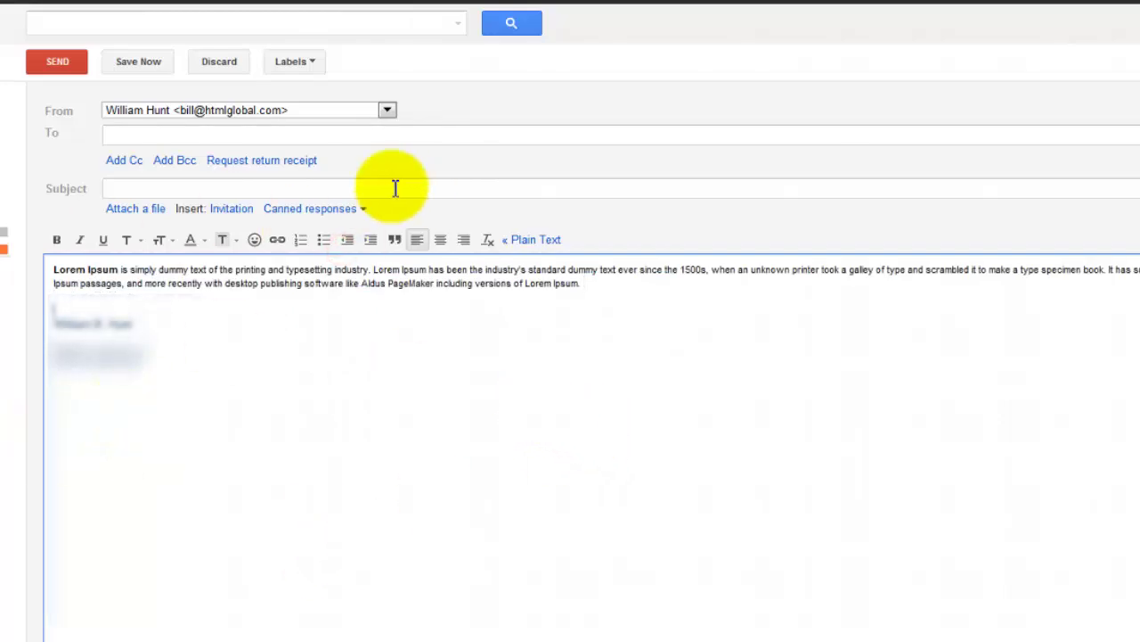
pyautogui.click(328, 207)
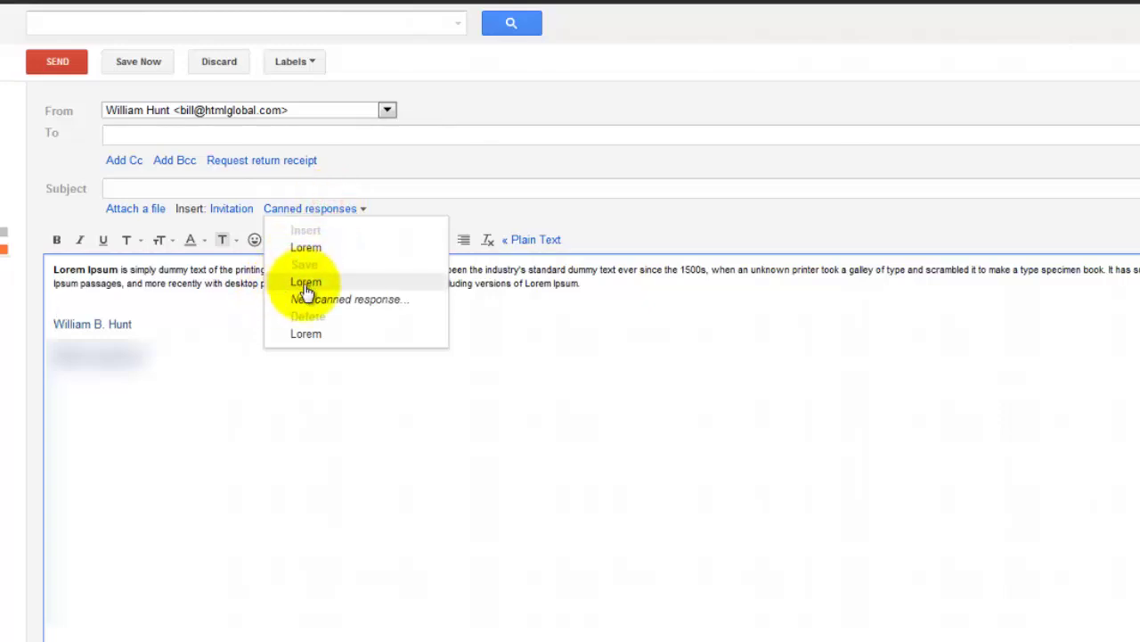
pyautogui.click(148, 318)
pyautogui.click(103, 307)
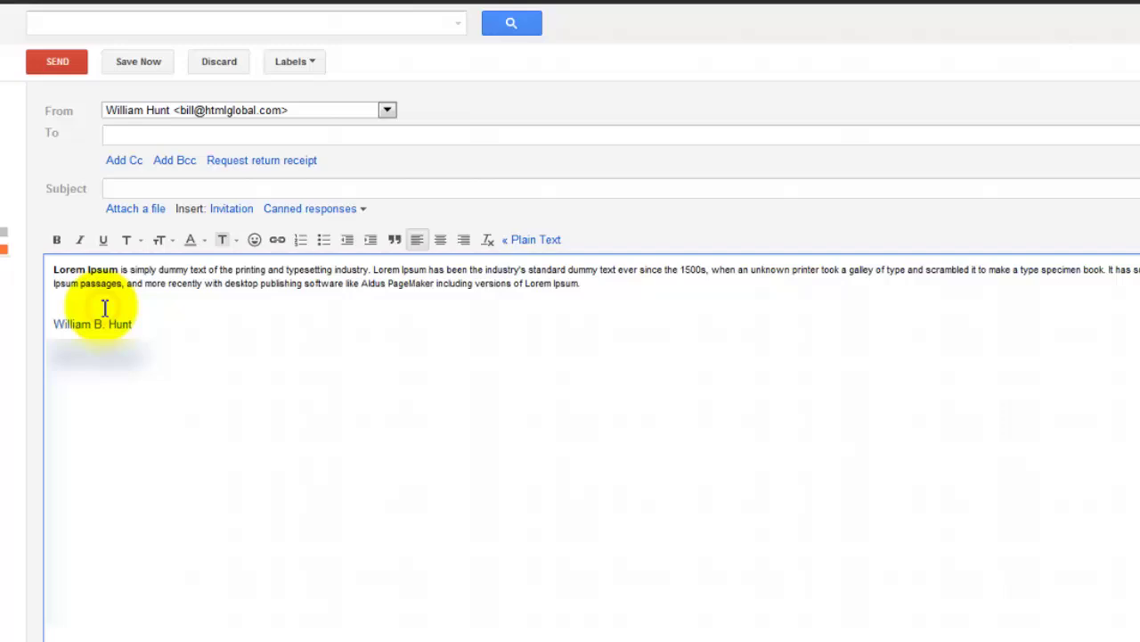
pyautogui.moveTo(104, 307); pyautogui.dragTo(1, 307)
pyautogui.hotkey('ctrl', 'v')
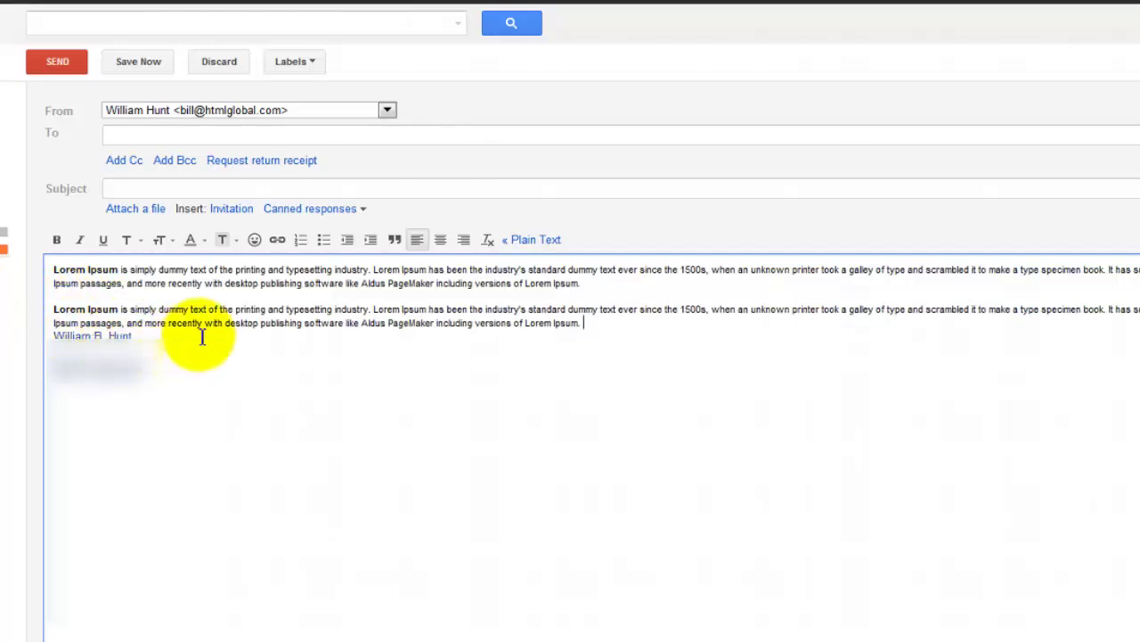
# Overwrite the saved Lorem canned response with the current two-paragraph body
pyautogui.click(338, 210)
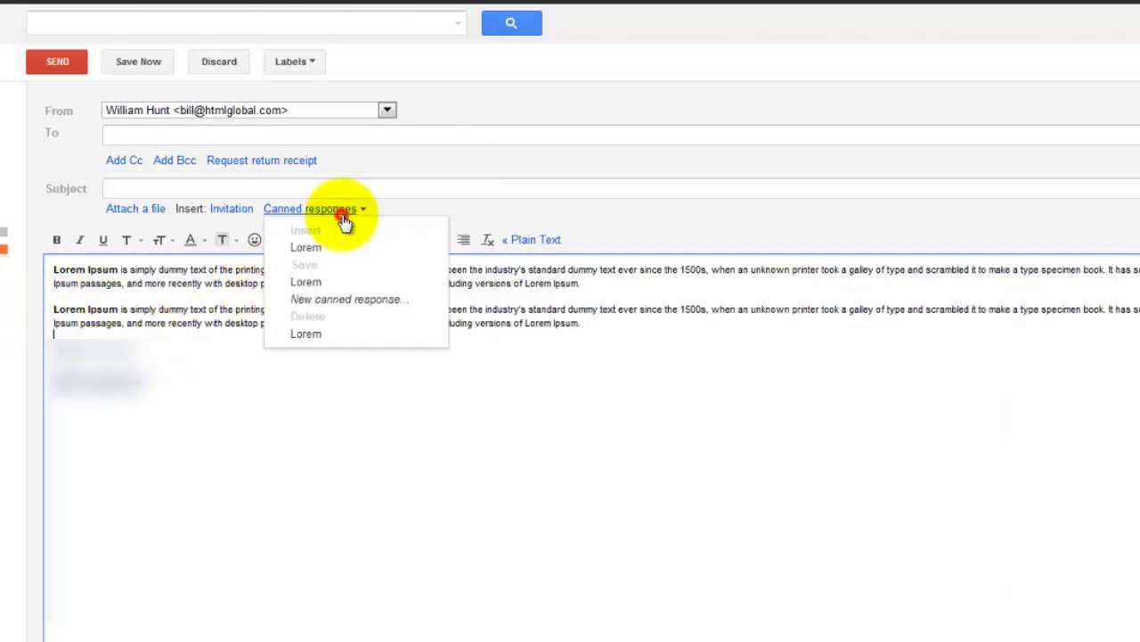
pyautogui.click(326, 282)
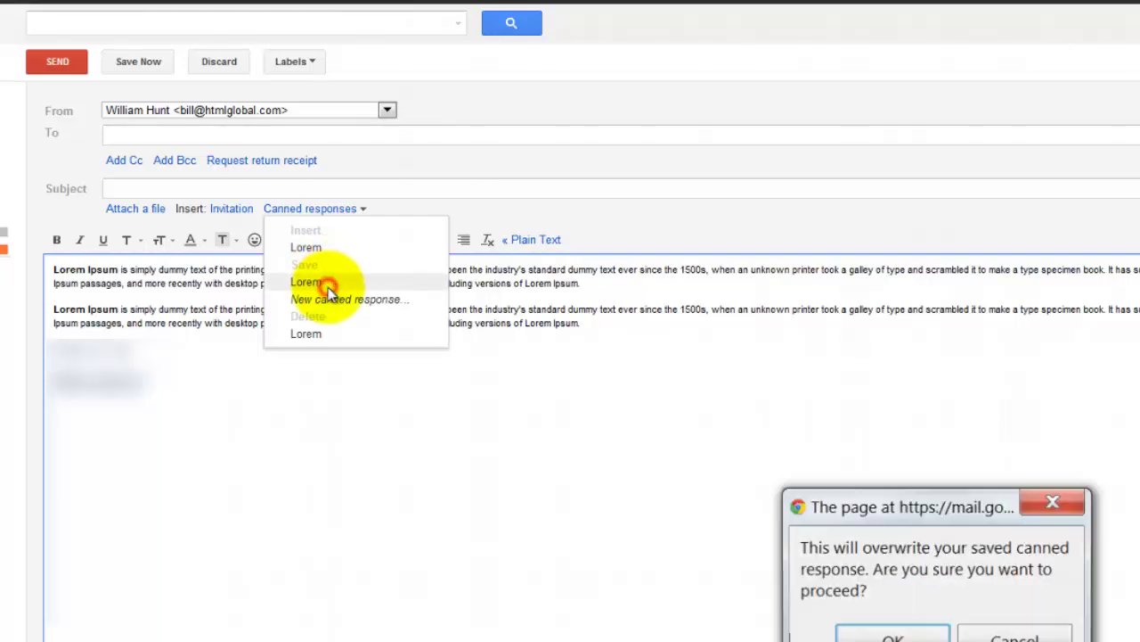
pyautogui.click(891, 633)
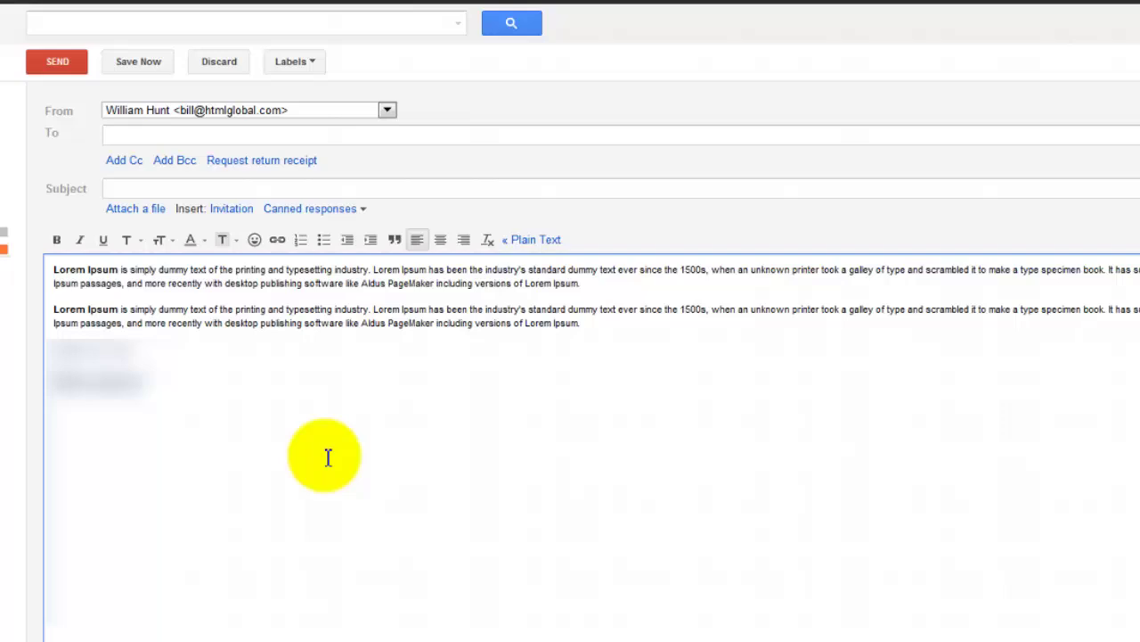
# Insert Lorem, then trim the extra text and signature lines so two paragraphs remain
pyautogui.click(291, 208)
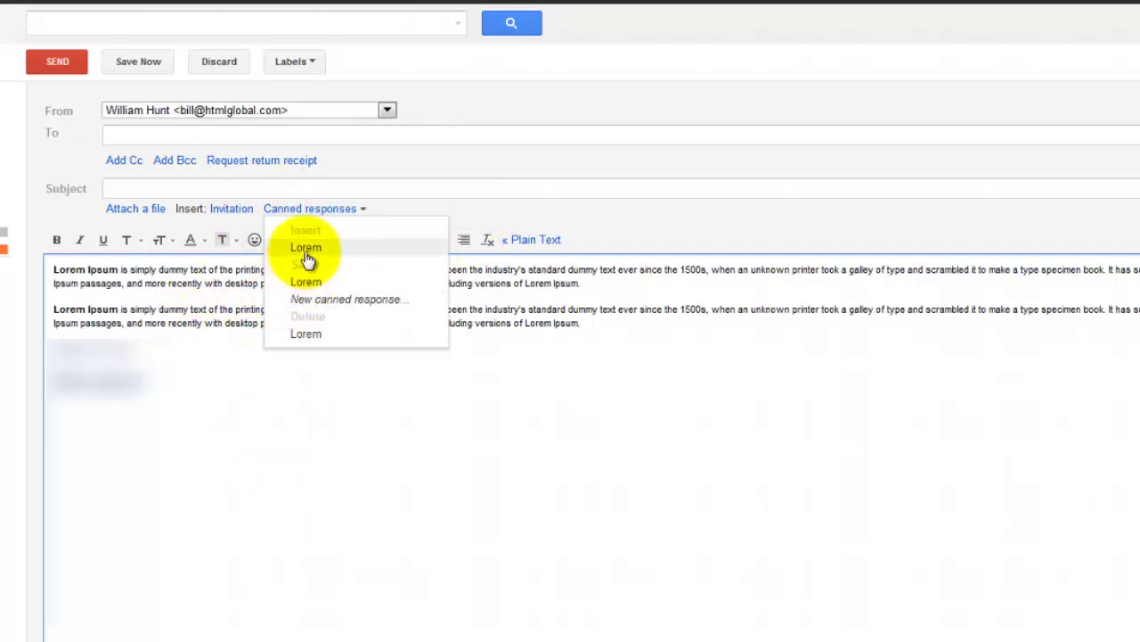
pyautogui.click(306, 248)
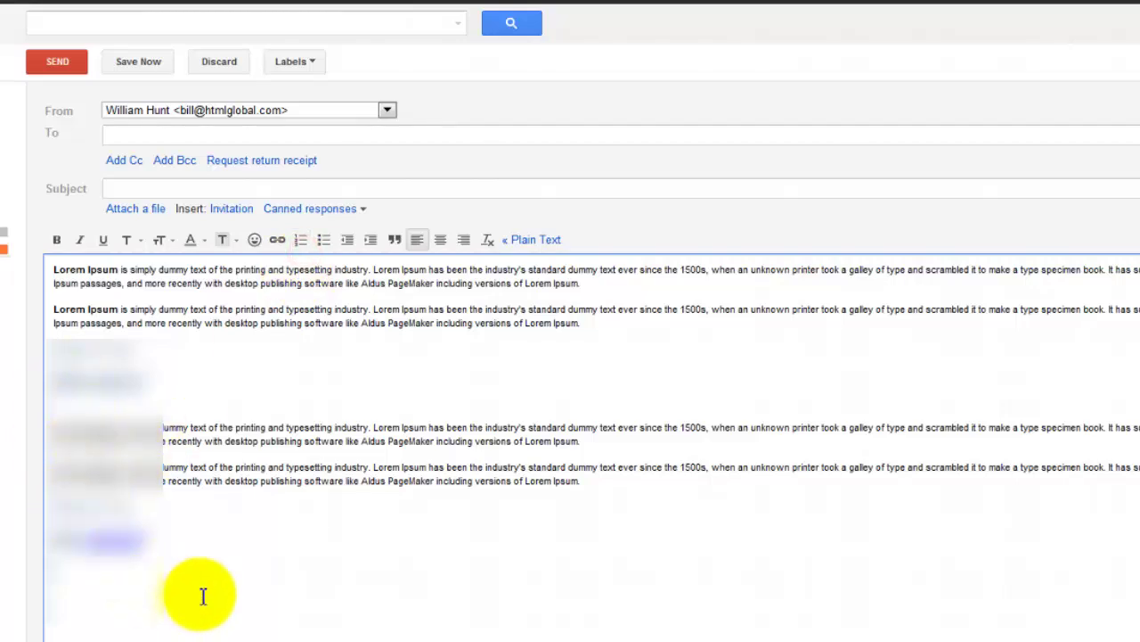
pyautogui.tripleClick(239, 609)
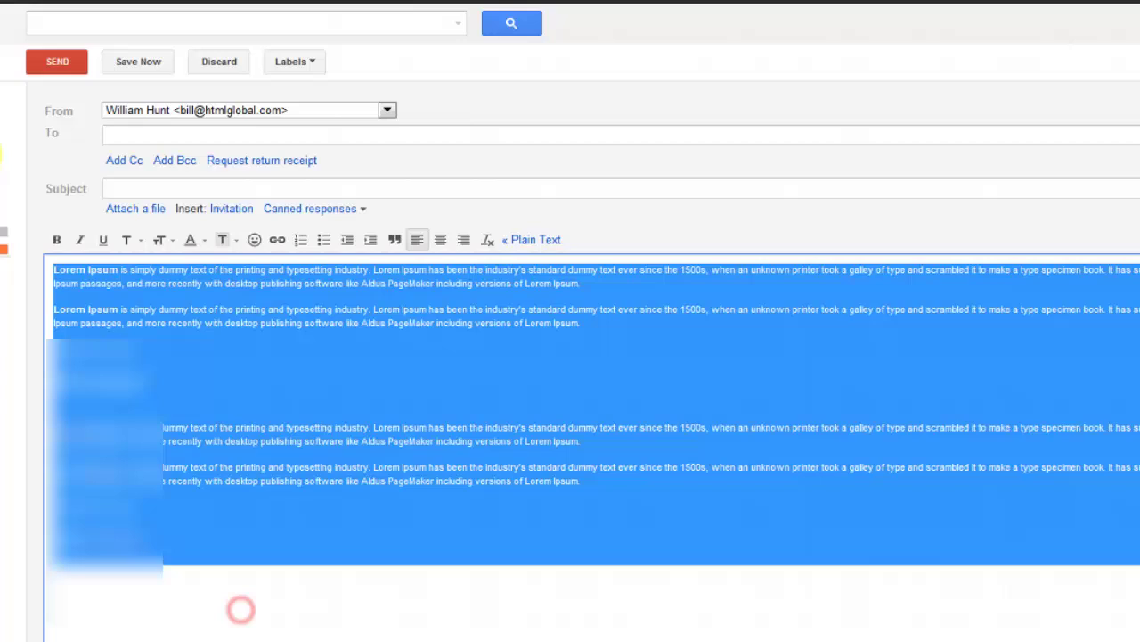
pyautogui.click(212, 527)
pyautogui.moveTo(166, 395); pyautogui.dragTo(51, 344)
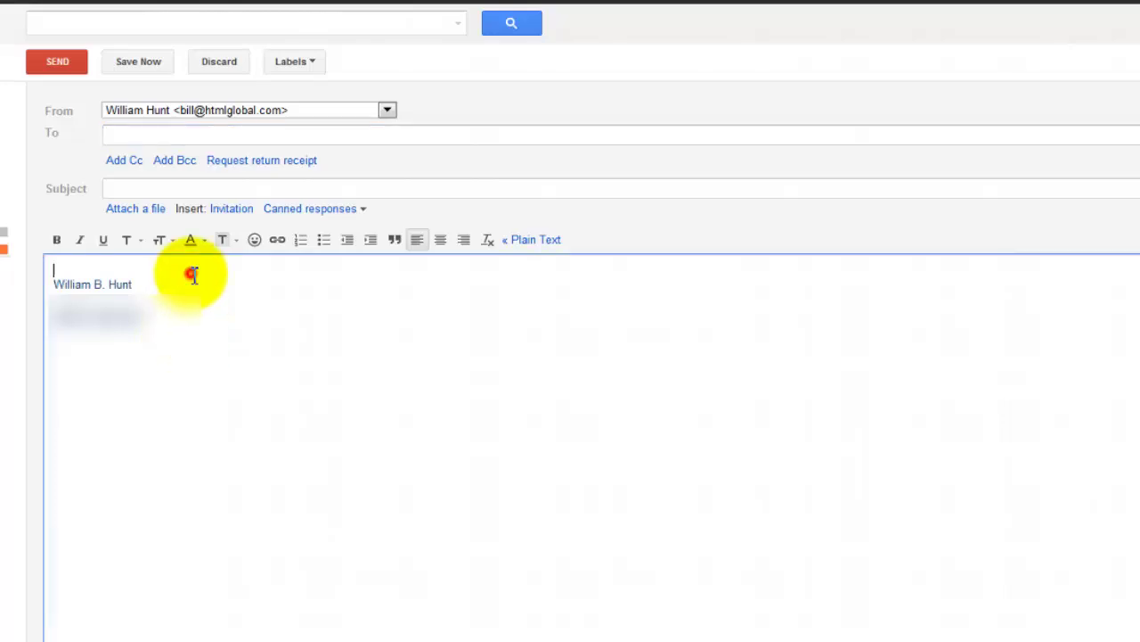
pyautogui.click(323, 214)
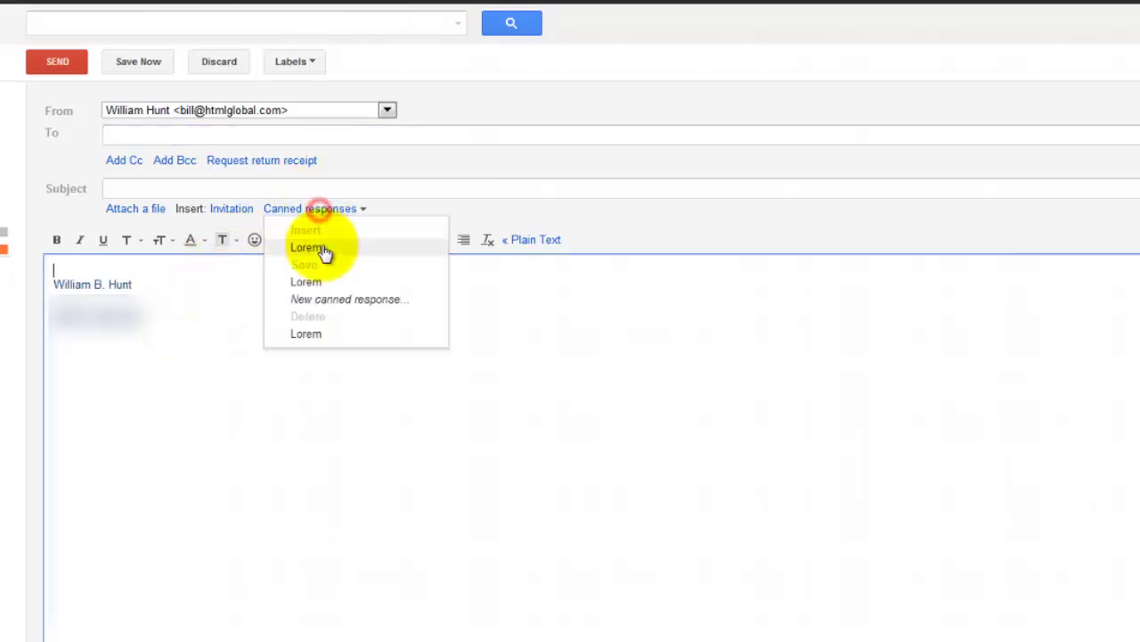
pyautogui.click(321, 250)
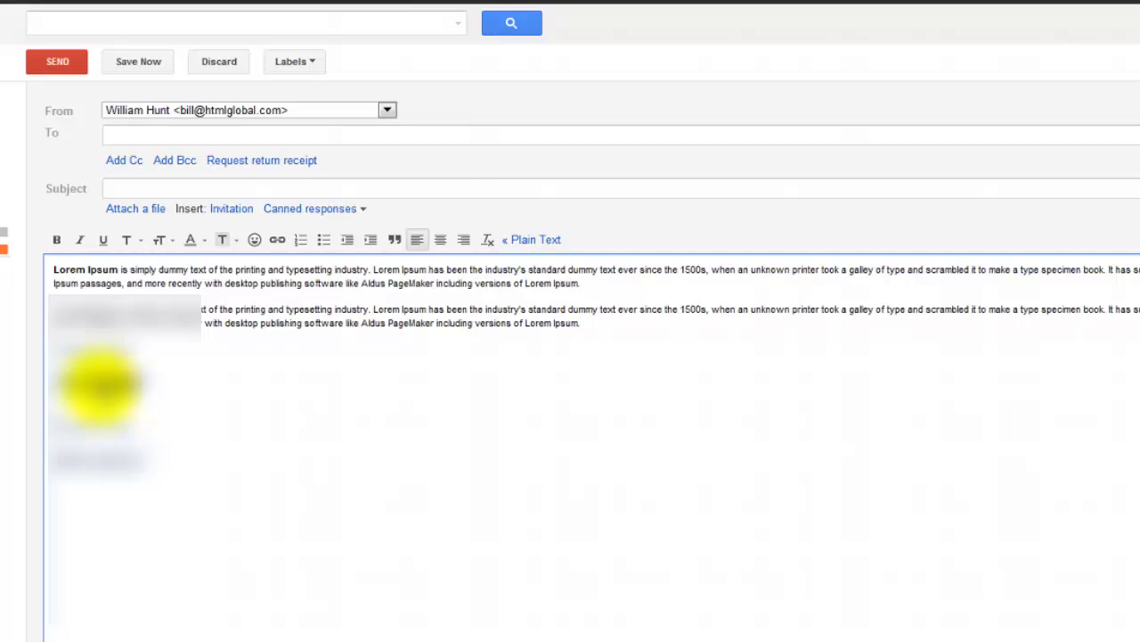
pyautogui.moveTo(147, 437); pyautogui.dragTo(62, 334)
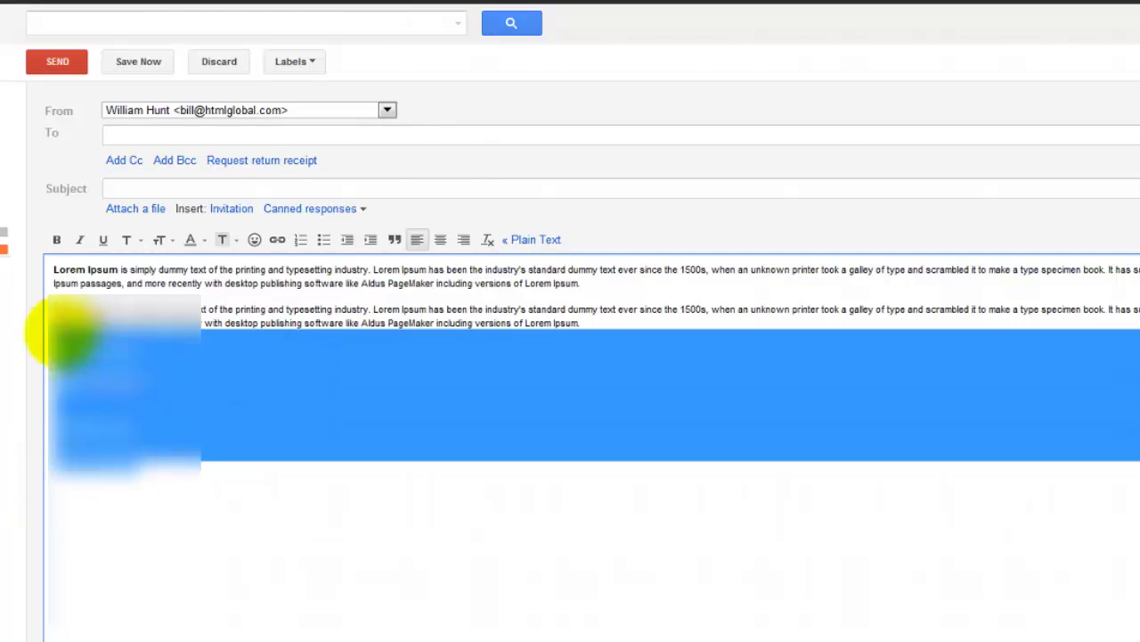
pyautogui.press('Delete')
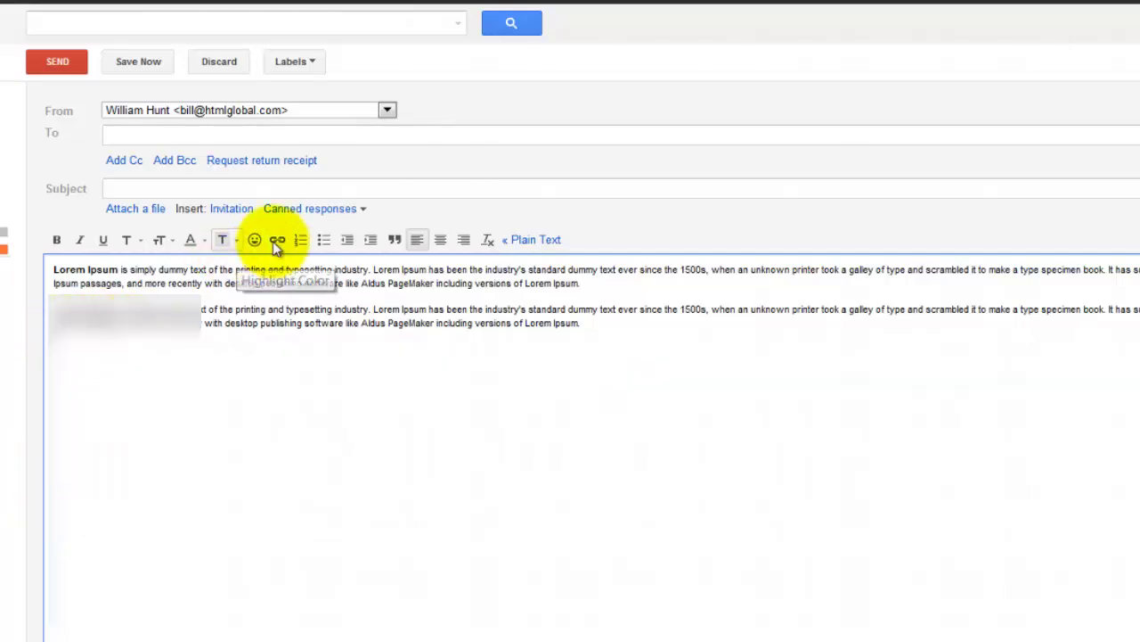
# Delete the Lorem canned response, confirm, and check the list is now empty
pyautogui.click(364, 214)
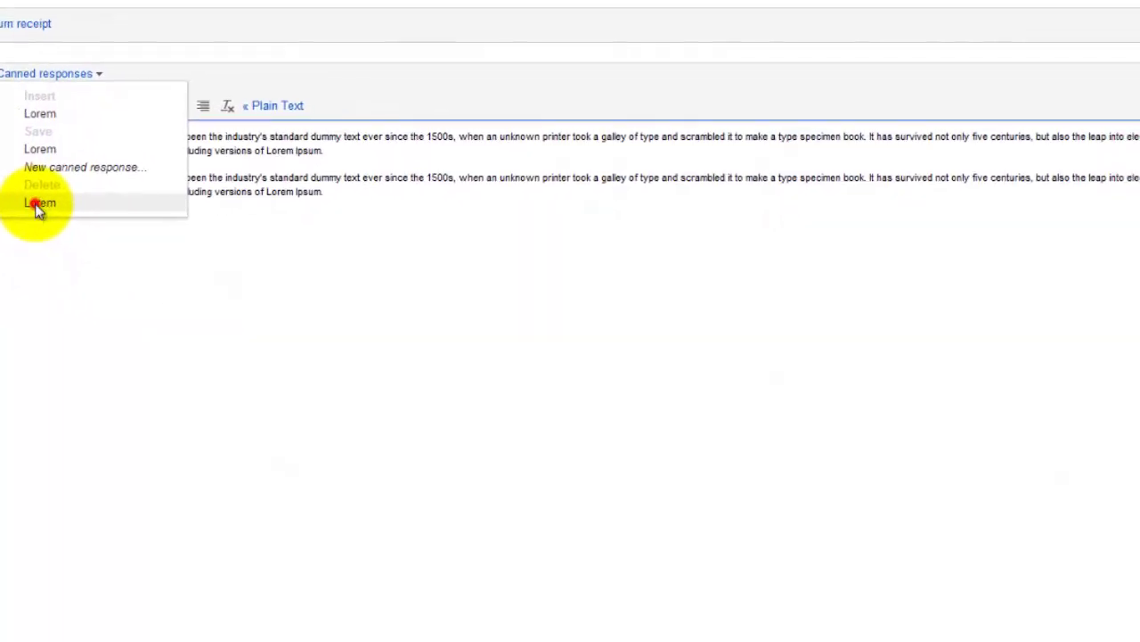
pyautogui.click(329, 335)
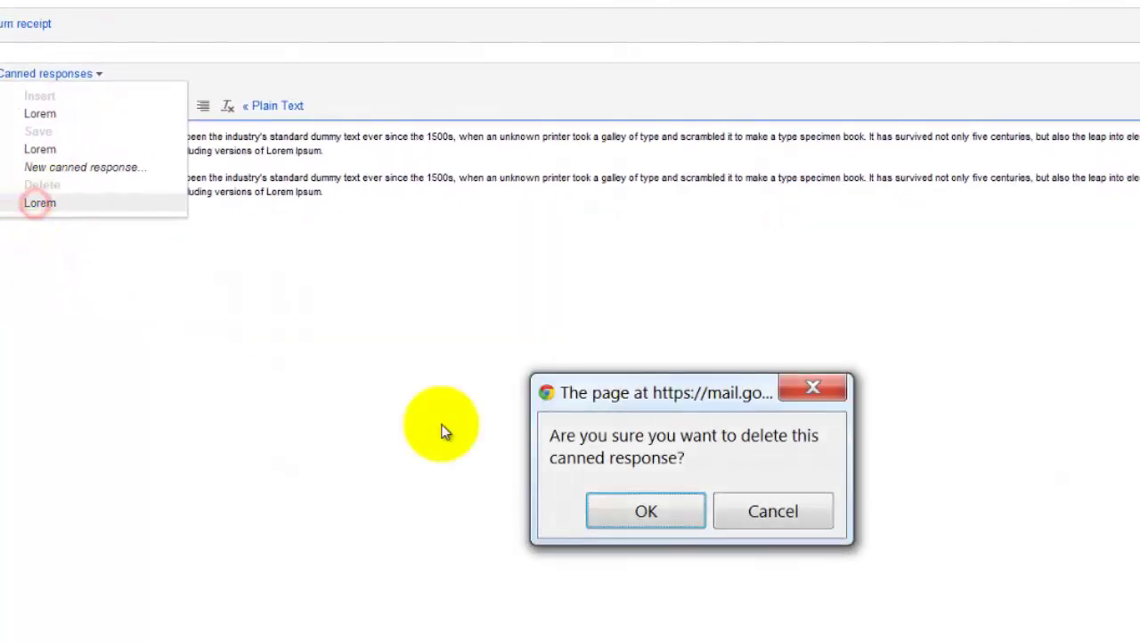
pyautogui.click(667, 518)
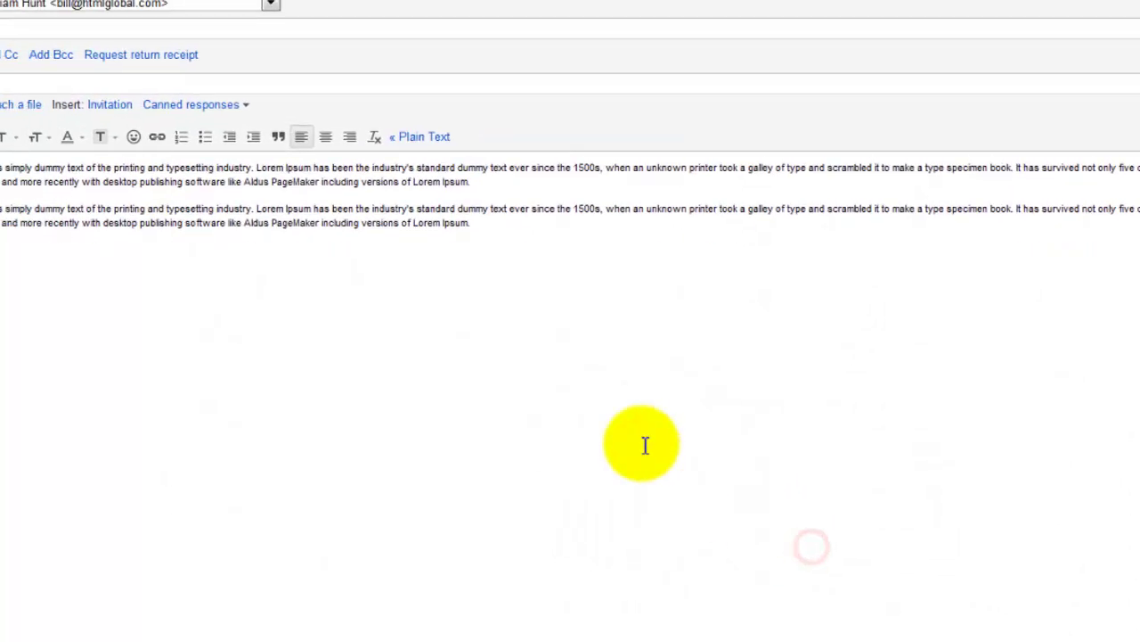
pyautogui.click(28, 73)
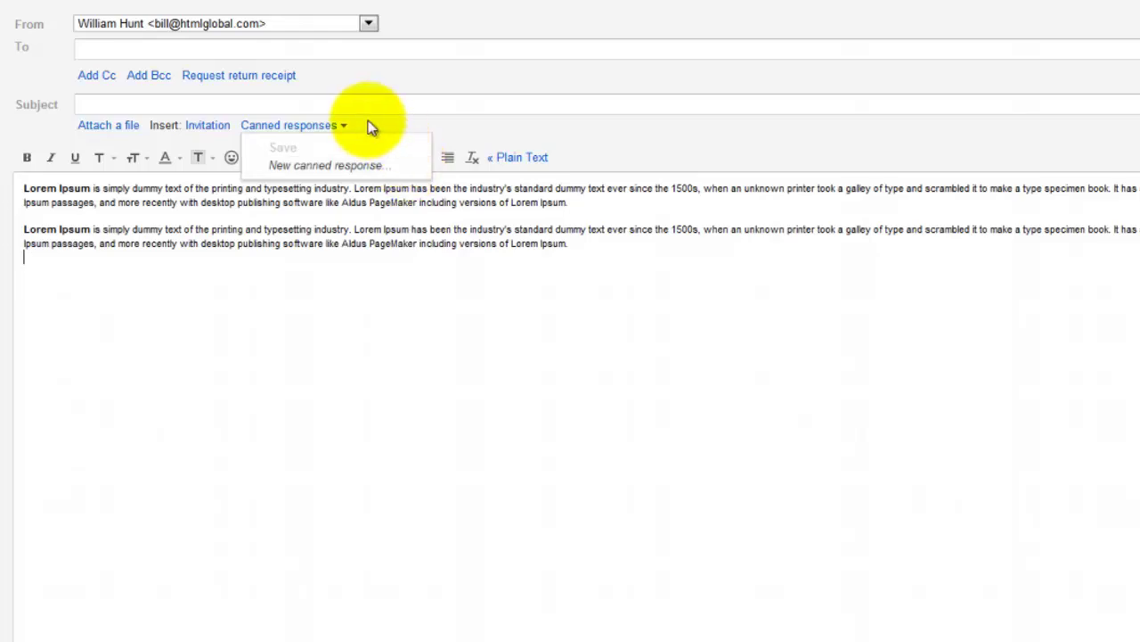
# Create a new canned response named Lorem from the two-paragraph body
pyautogui.click(395, 106)
pyautogui.click(300, 124)
pyautogui.click(314, 152)
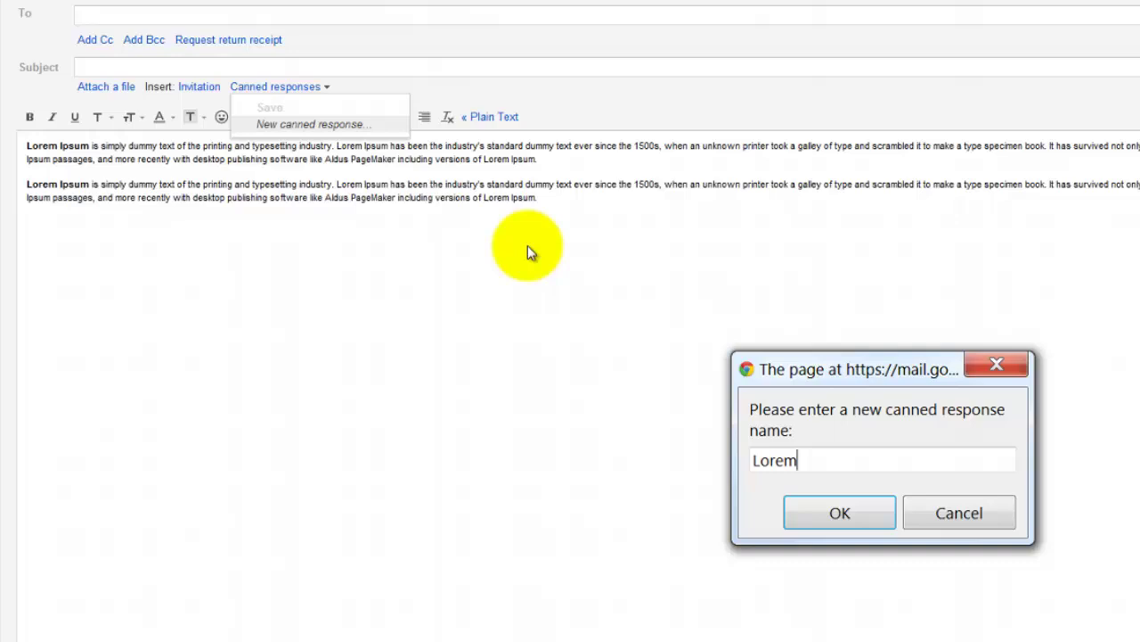
pyautogui.press('Return')
# Insert the Lorem canned response twice into the body, ending on the blank line
pyautogui.click(321, 89)
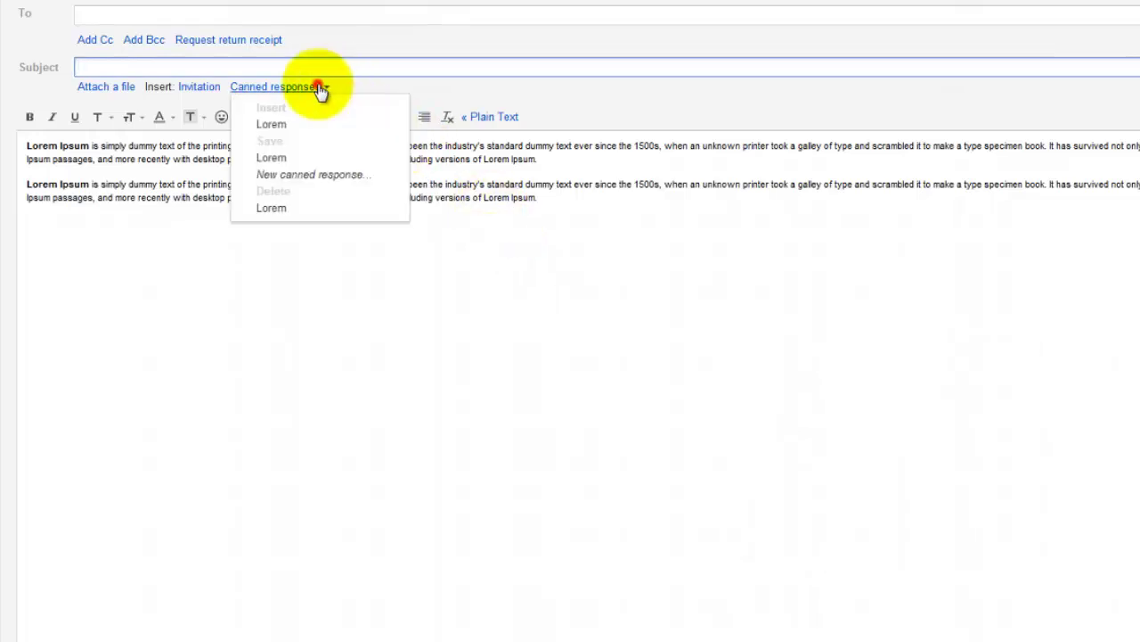
pyautogui.click(265, 126)
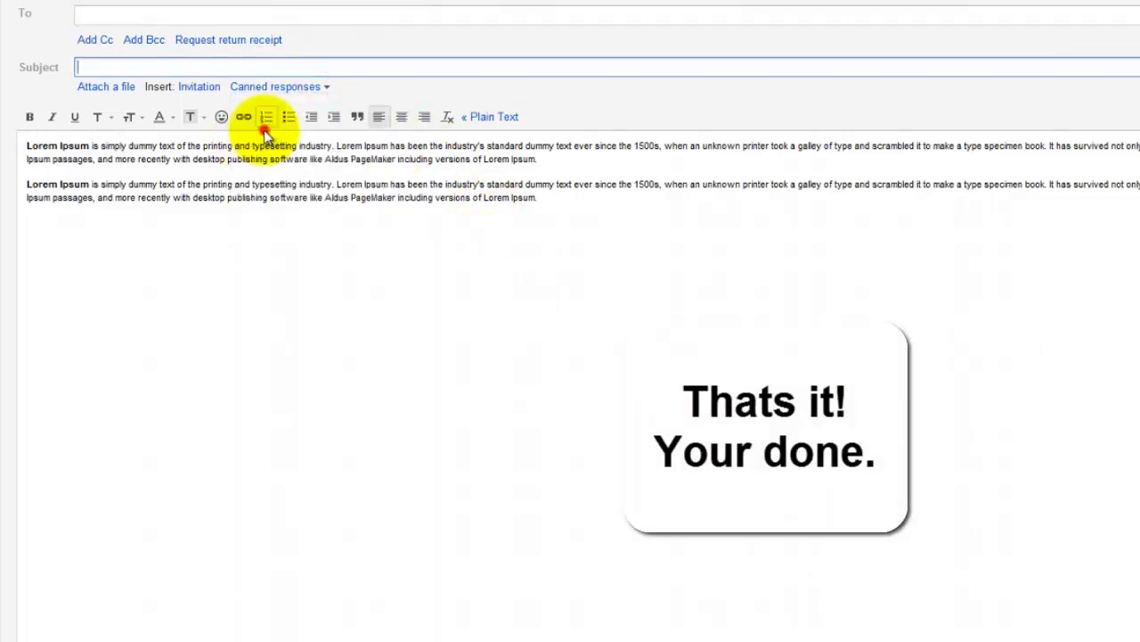
pyautogui.click(285, 87)
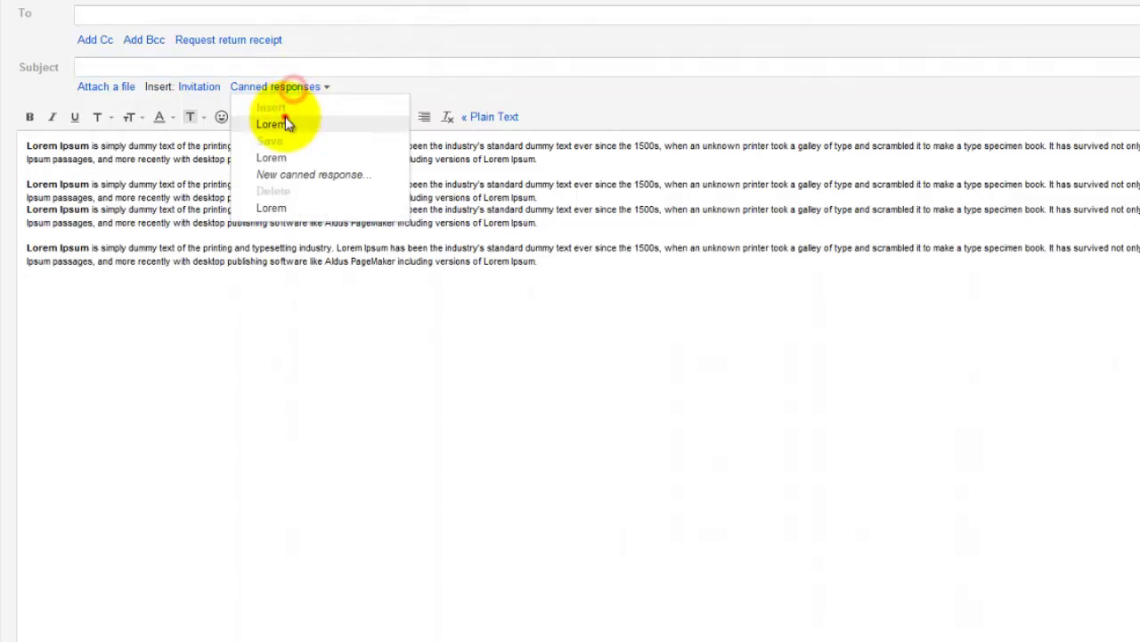
pyautogui.click(285, 124)
pyautogui.click(256, 291)
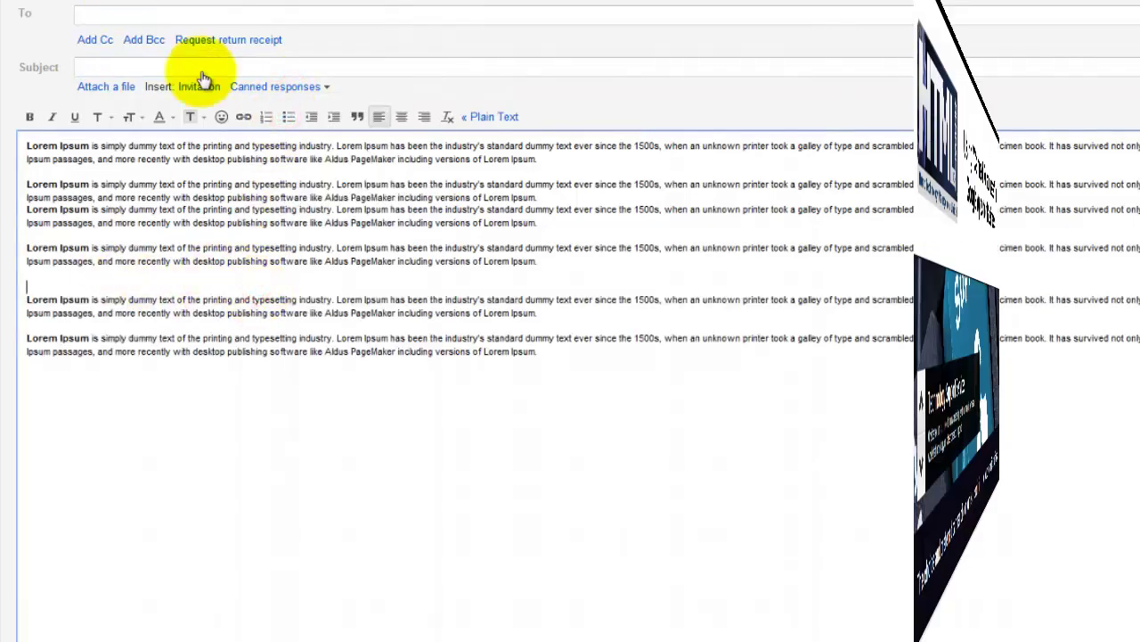